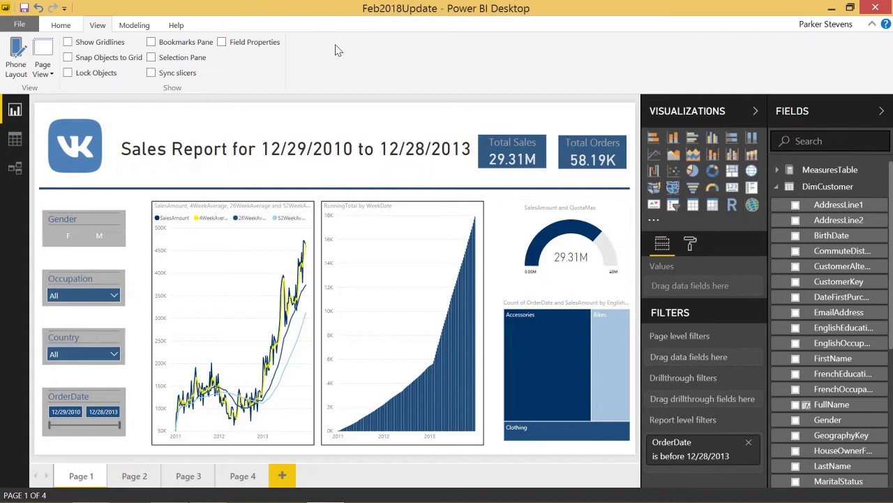
Look through Pages 2 and 3 of the report, then come back to Page 1
{"action": "left_click", "coordinate": [125, 483]}
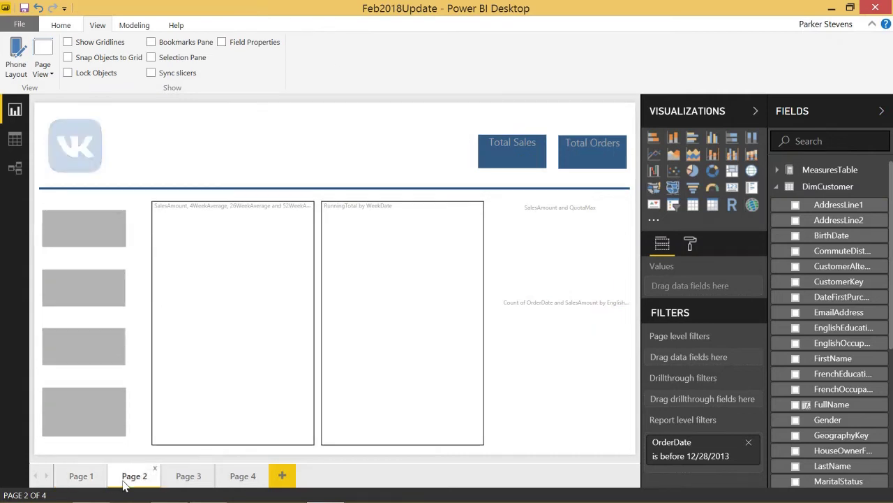
{"action": "left_click", "coordinate": [184, 481]}
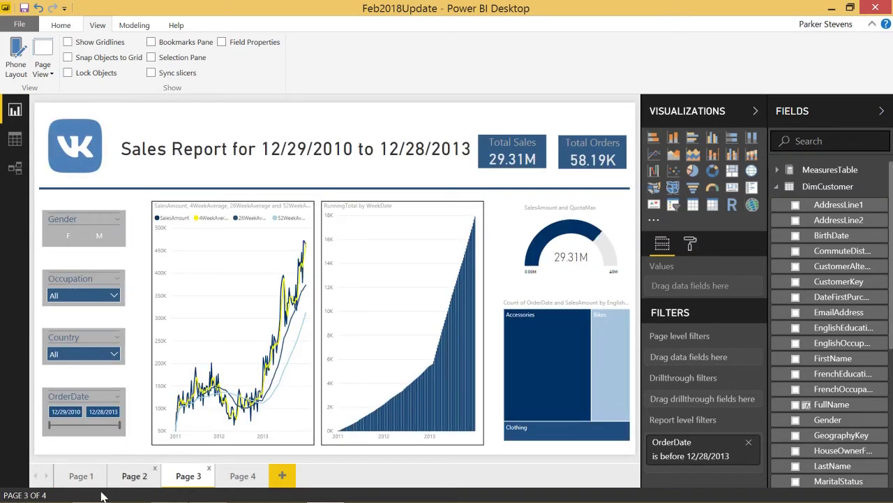
{"action": "left_click", "coordinate": [80, 477]}
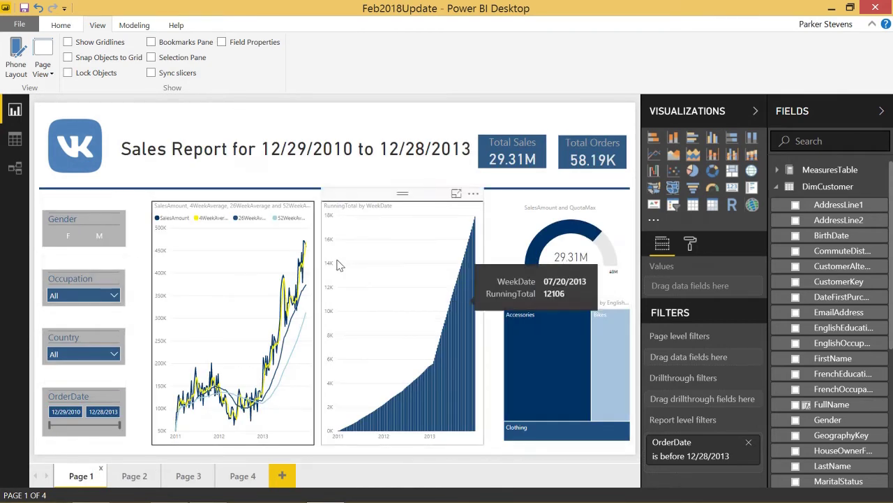
Filter Page 1's Gender slicer to M (14.52M sales, 29.31K orders) and confirm Page 2 stays unfiltered
{"action": "left_click", "coordinate": [99, 237]}
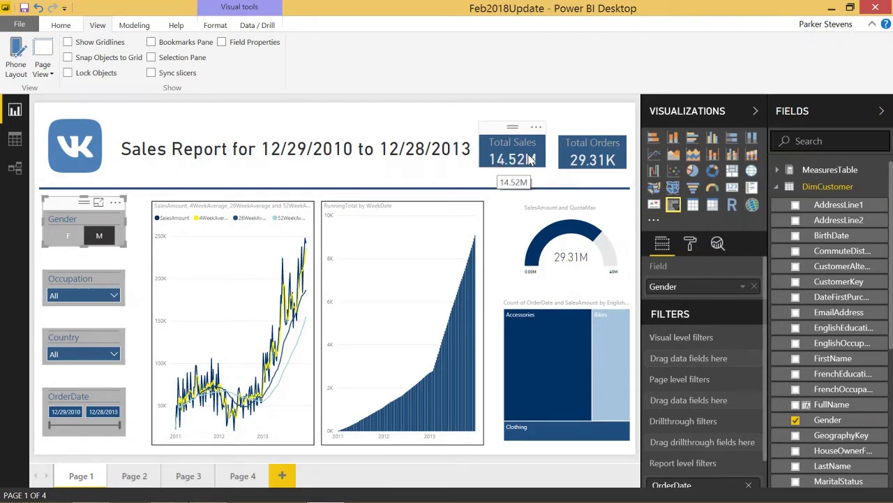
{"action": "left_click", "coordinate": [132, 476]}
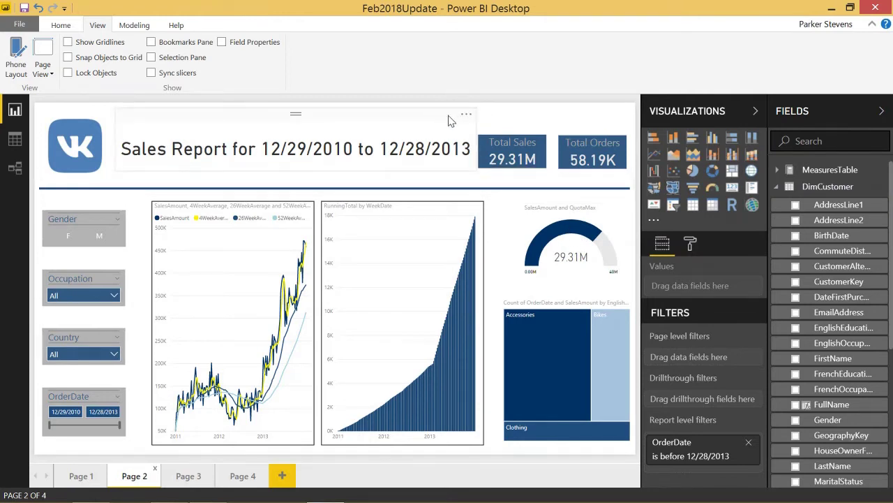
{"action": "left_click", "coordinate": [81, 476]}
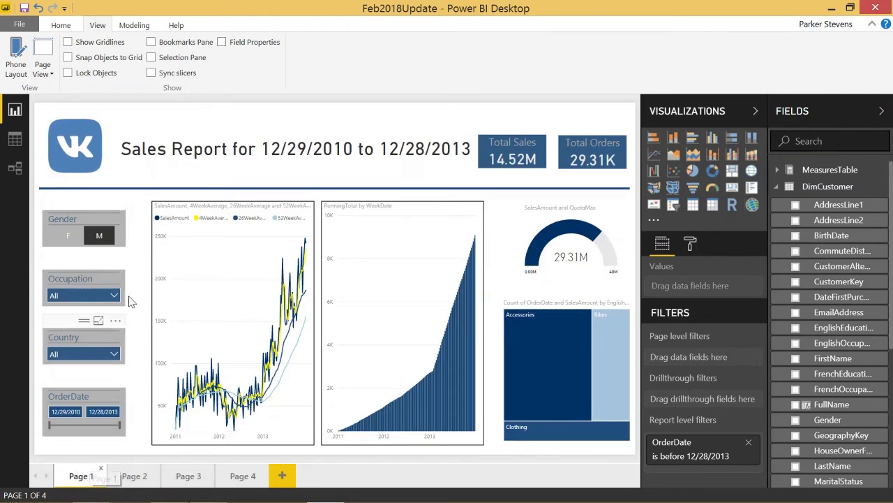
{"action": "left_click", "coordinate": [64, 27]}
{"action": "left_click", "coordinate": [97, 25]}
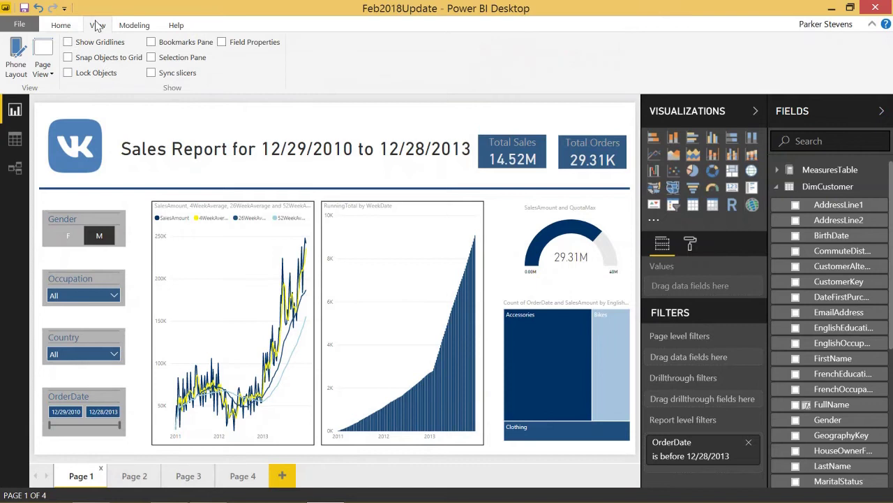
Turn on Sync slicers and sync the Gender slicer on Pages 1, 2 and 3
{"action": "left_click", "coordinate": [152, 74]}
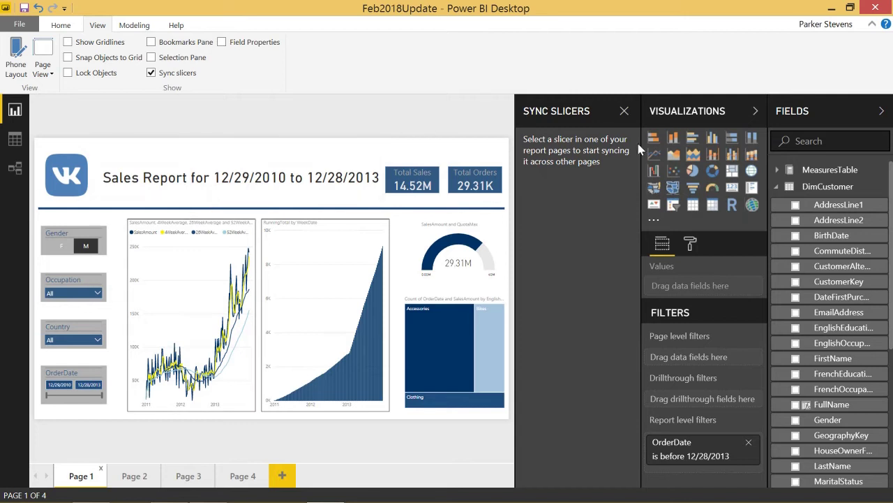
{"action": "left_click", "coordinate": [755, 112]}
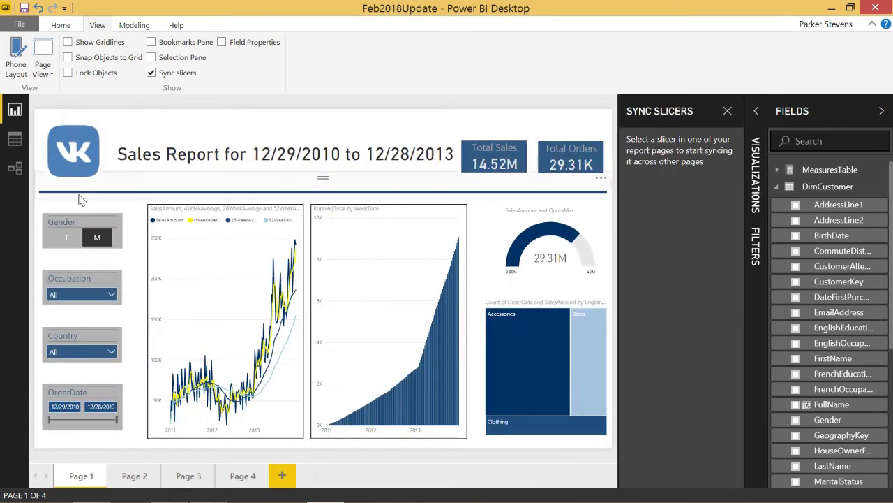
{"action": "left_click", "coordinate": [80, 205]}
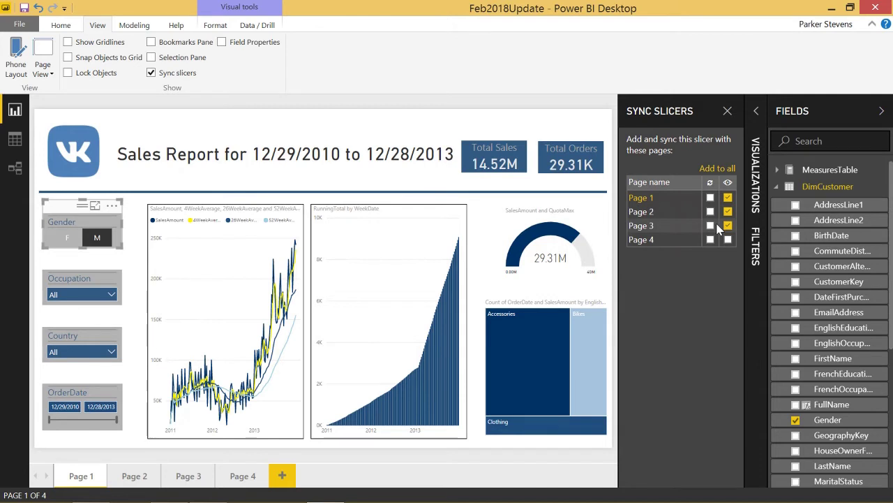
{"action": "left_click", "coordinate": [710, 197]}
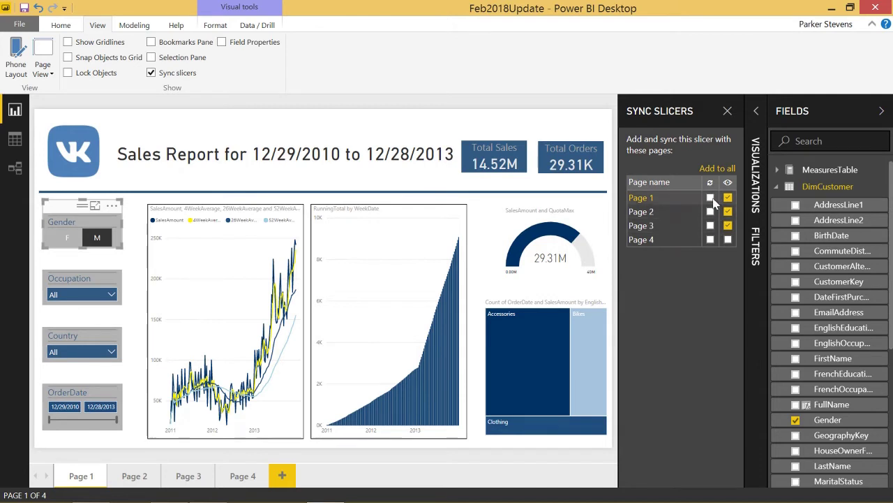
{"action": "left_click", "coordinate": [710, 211]}
{"action": "left_click", "coordinate": [710, 225]}
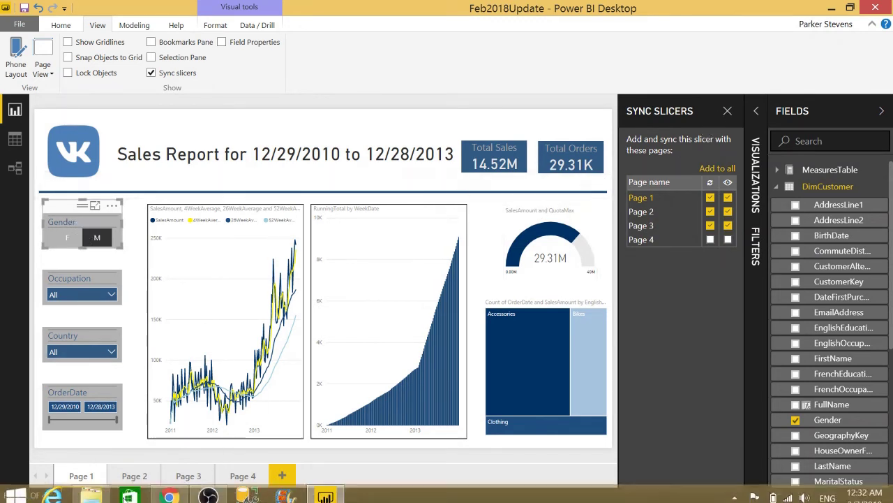
Confirm Pages 2 and 3 now show the Gender M filter at 14.52M sales
{"action": "left_click", "coordinate": [129, 475]}
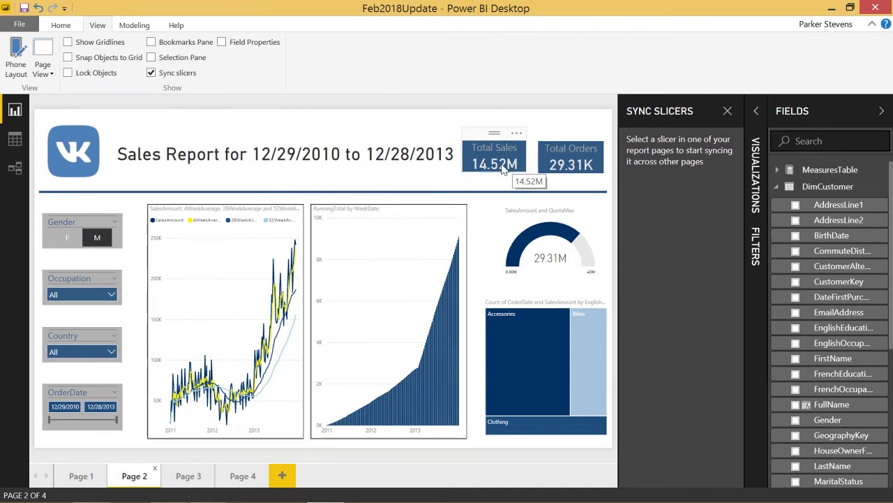
{"action": "left_click", "coordinate": [76, 478]}
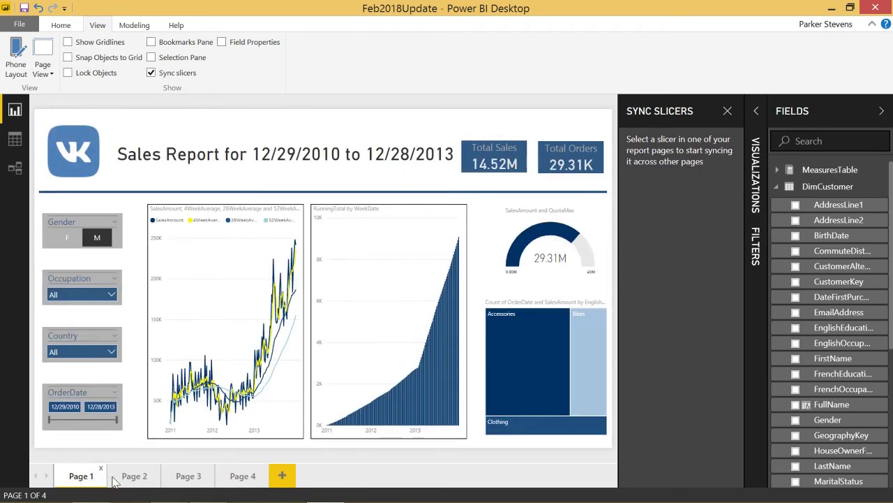
{"action": "left_click", "coordinate": [182, 477]}
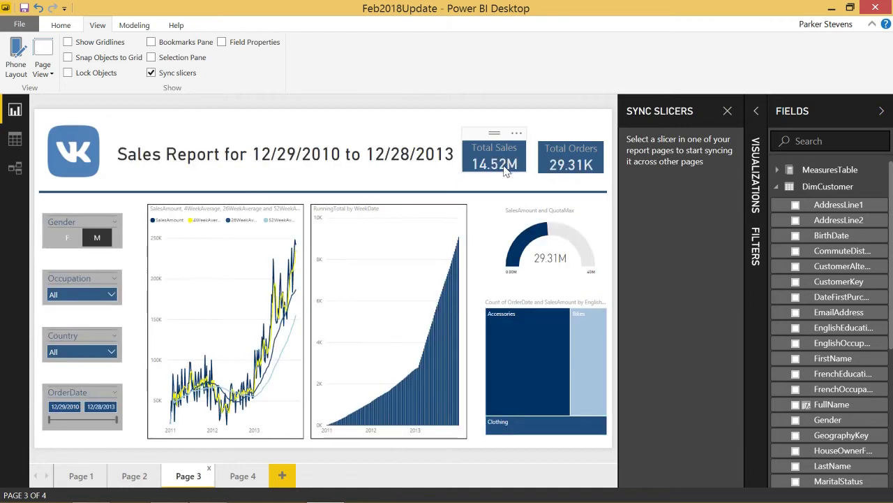
Filter Page 1's Occupation slicer to Manual and check whether Page 2 picks it up
{"action": "left_click", "coordinate": [78, 476]}
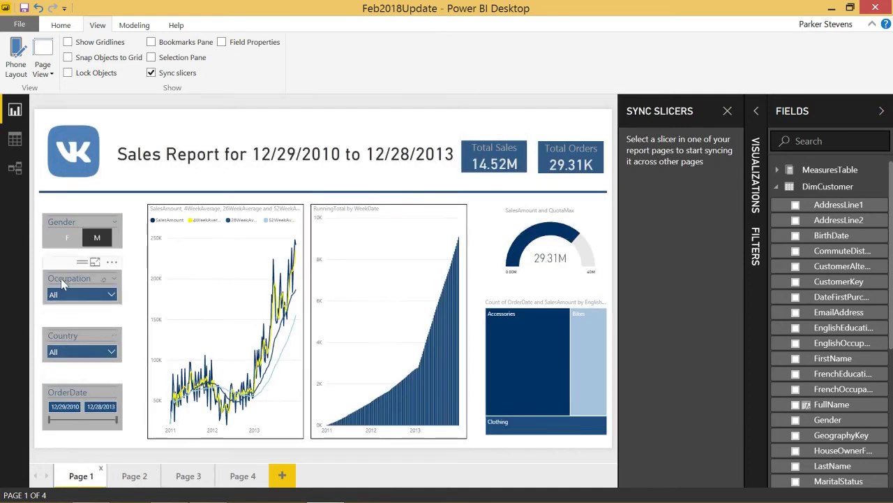
{"action": "left_click", "coordinate": [113, 295]}
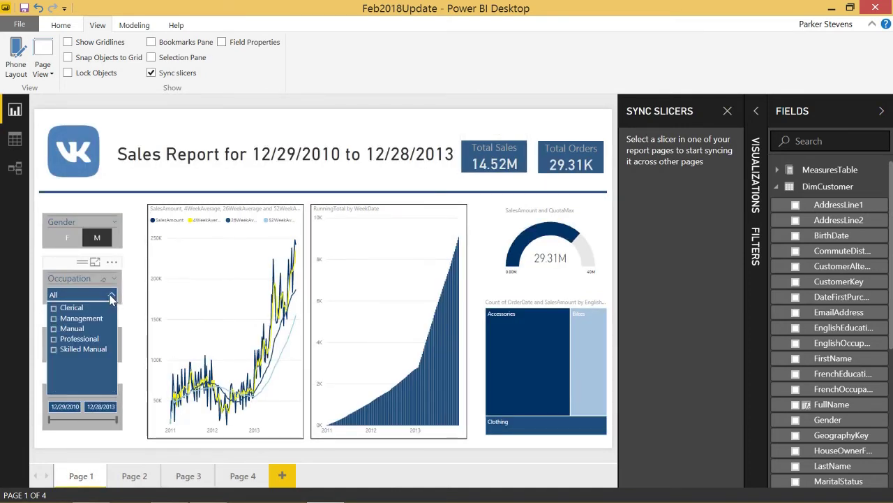
{"action": "left_click", "coordinate": [73, 329]}
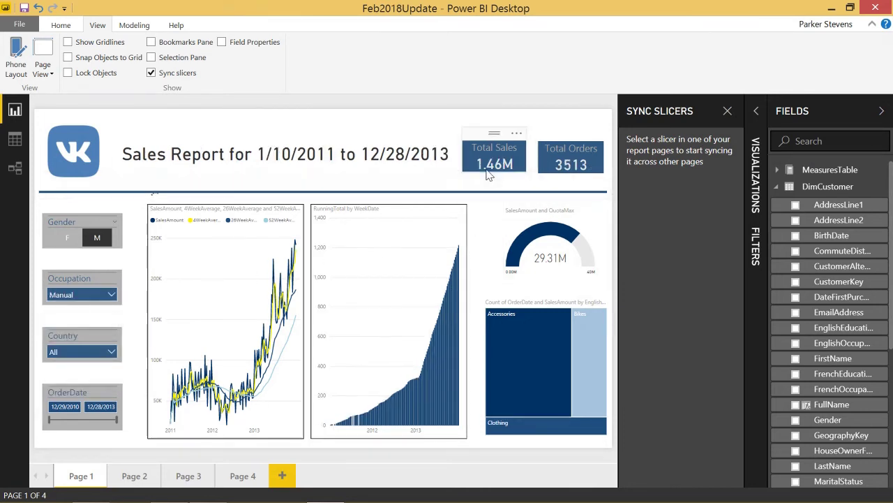
{"action": "left_click", "coordinate": [134, 476]}
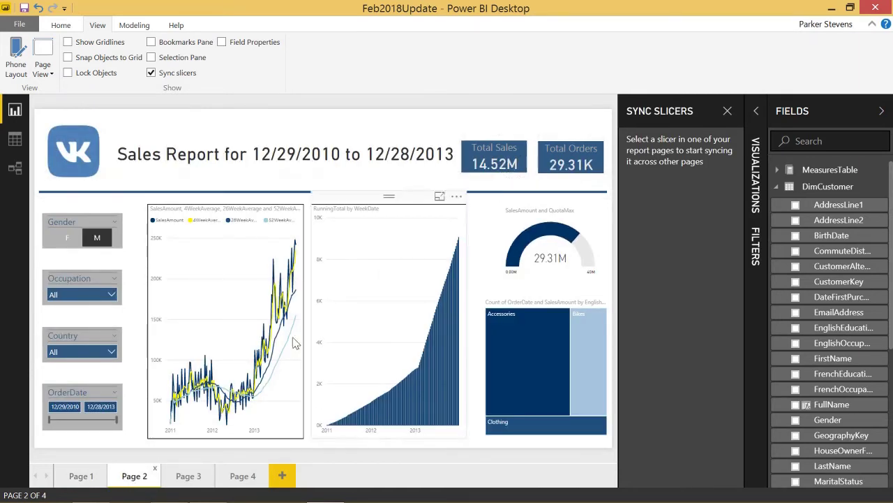
{"action": "left_click", "coordinate": [84, 468]}
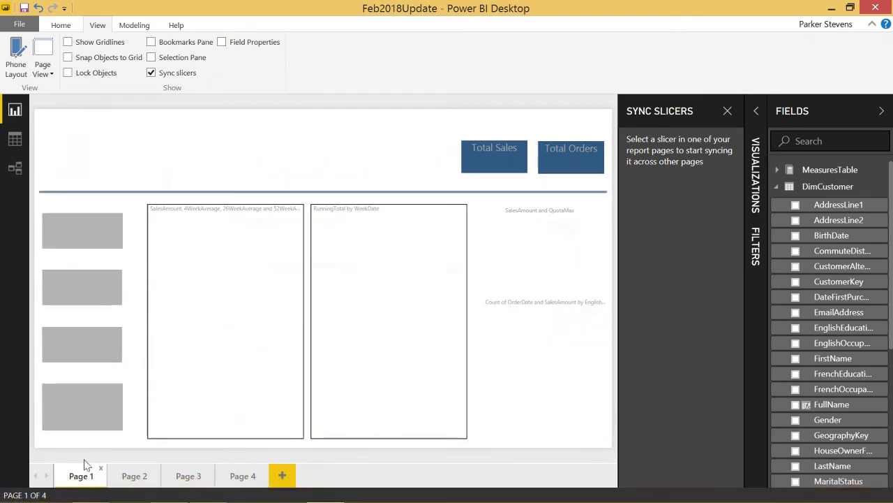
Sync the Occupation slicer on Pages 1, 2 and 3
{"action": "left_click", "coordinate": [77, 279]}
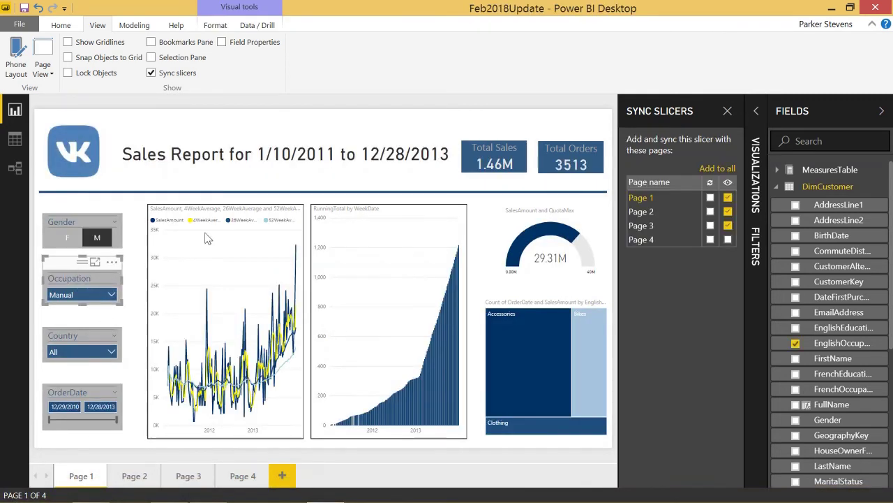
{"action": "left_click", "coordinate": [711, 197]}
{"action": "left_click", "coordinate": [710, 212]}
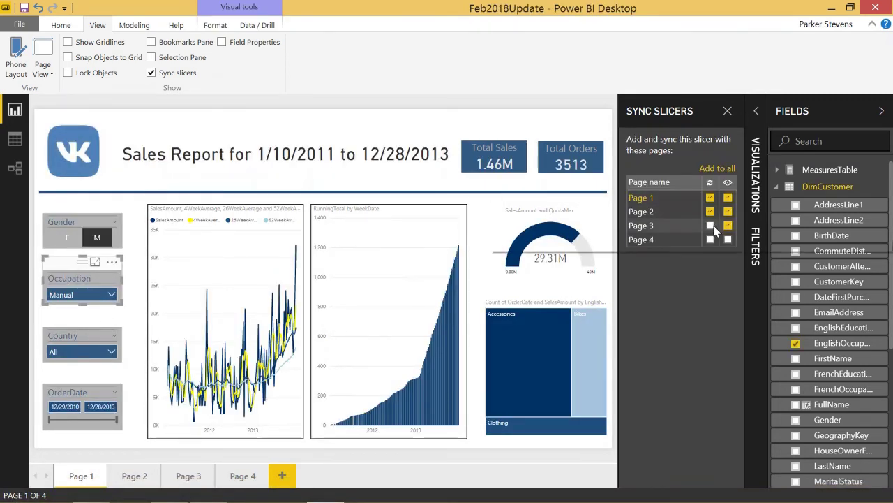
{"action": "left_click", "coordinate": [711, 226]}
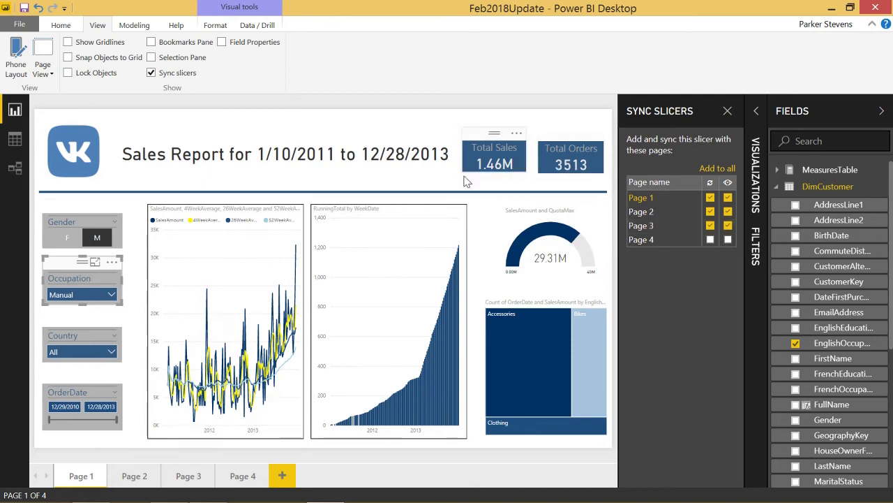
Verify the Manual filter on Pages 2 and 3, then start the Page 1 OrderDate range at 1/16/2012
{"action": "left_click", "coordinate": [132, 479]}
{"action": "left_click", "coordinate": [185, 476]}
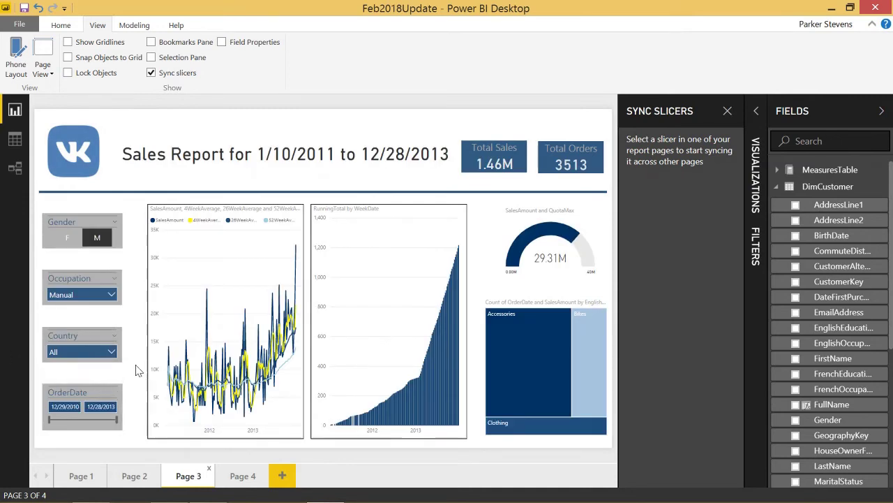
{"action": "left_click", "coordinate": [81, 475]}
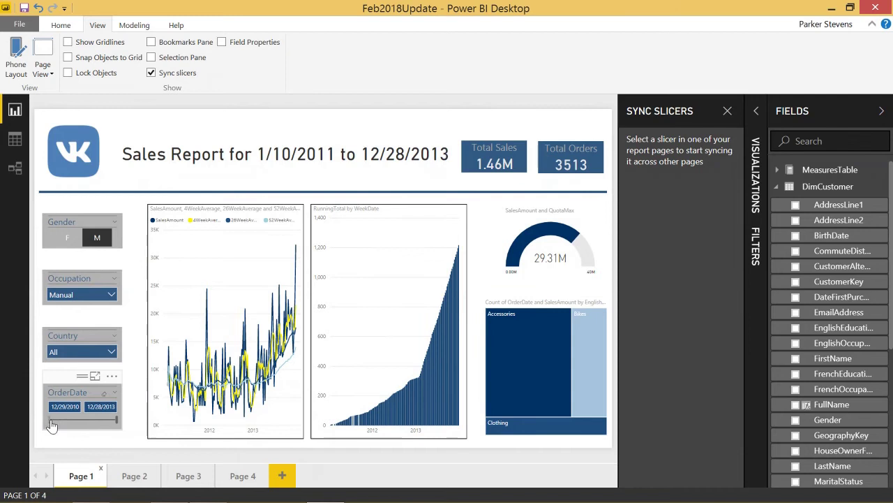
{"action": "left_click_drag", "start_coordinate": [52, 423], "coordinate": [104, 421]}
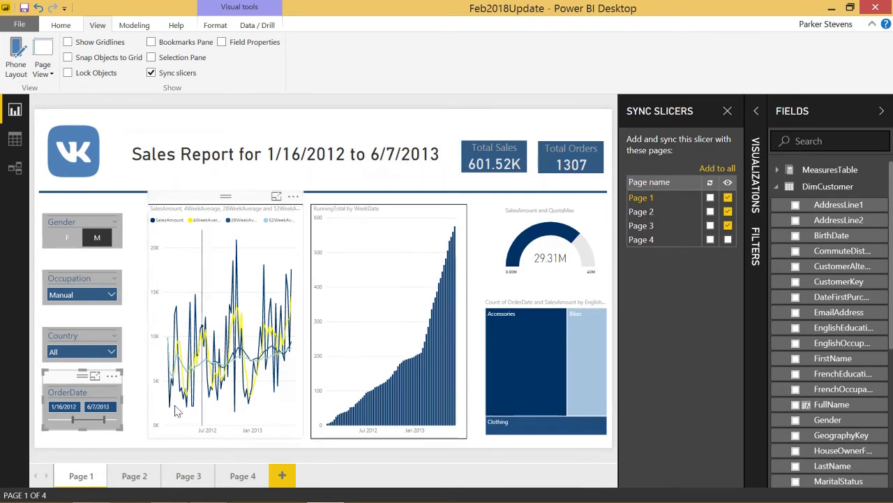
Check Pages 2 and 3, then select Page 1's Gender slicer to review its sync on Pages 1–3
{"action": "left_click", "coordinate": [135, 475]}
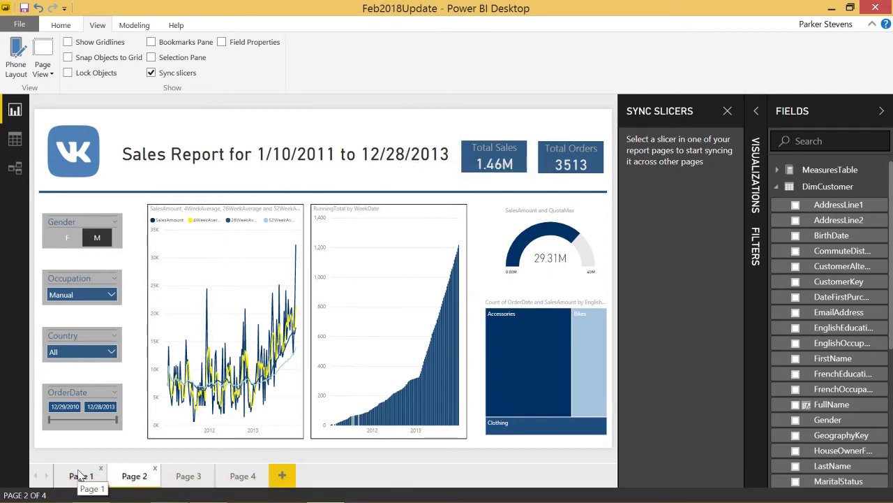
{"action": "left_click", "coordinate": [186, 476]}
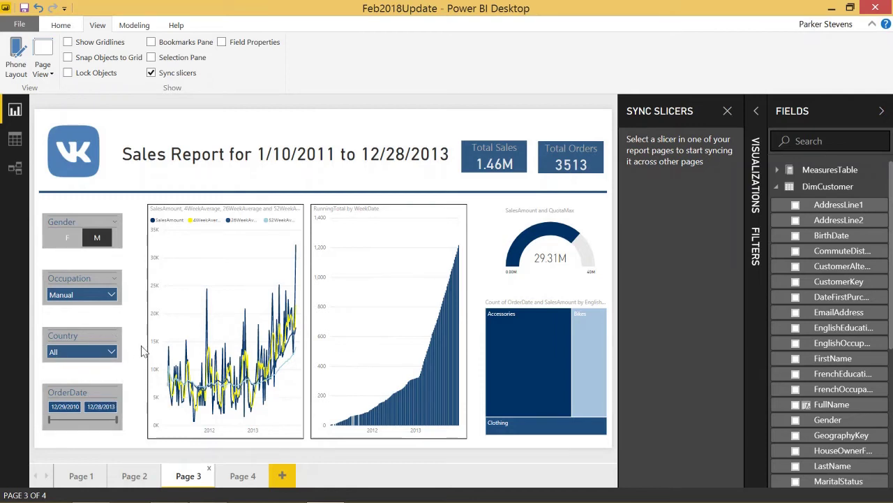
{"action": "left_click", "coordinate": [78, 476]}
{"action": "left_click", "coordinate": [82, 207]}
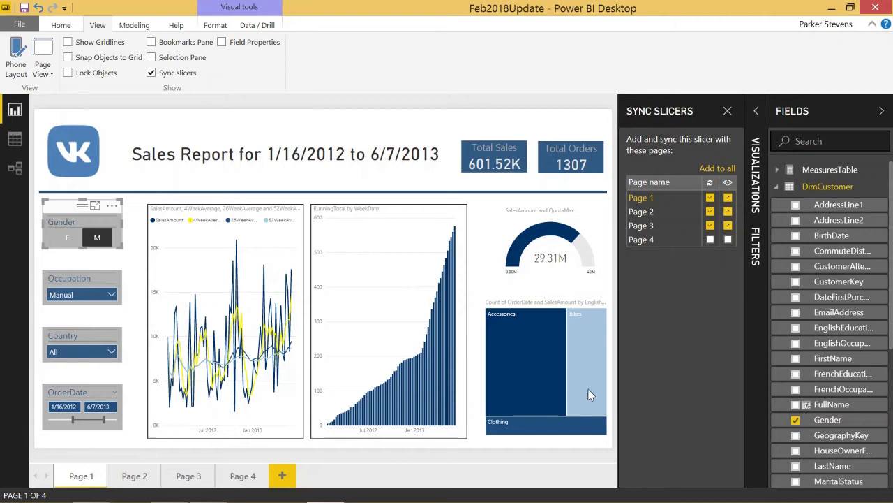
{"action": "left_click", "coordinate": [241, 476]}
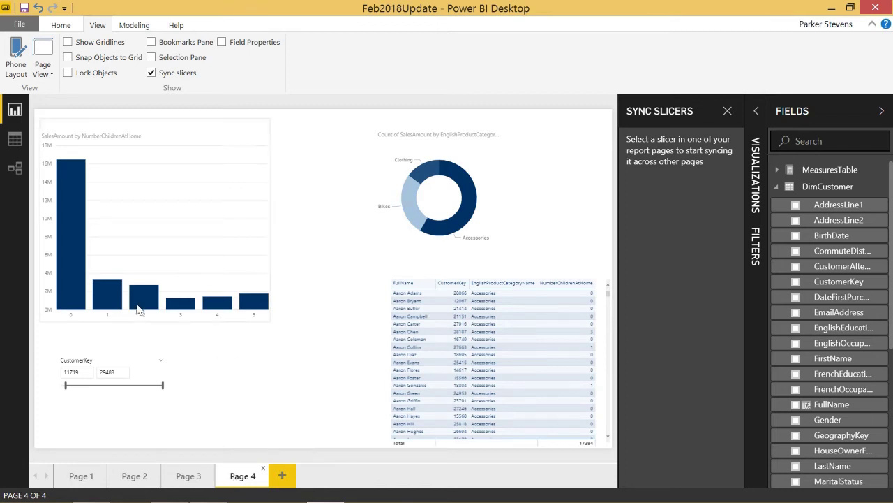
{"action": "mouse_move", "coordinate": [79, 193]}
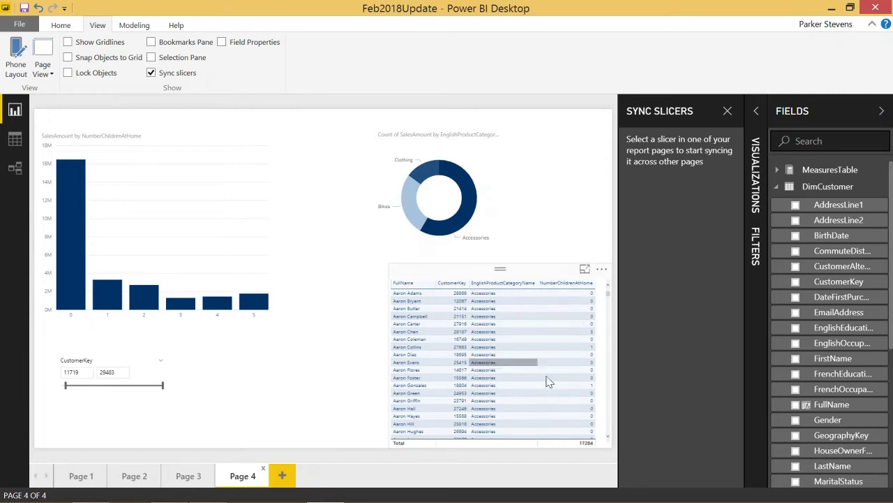
{"action": "scroll", "coordinate": [577, 284], "scroll_direction": "down", "scroll_amount": 5}
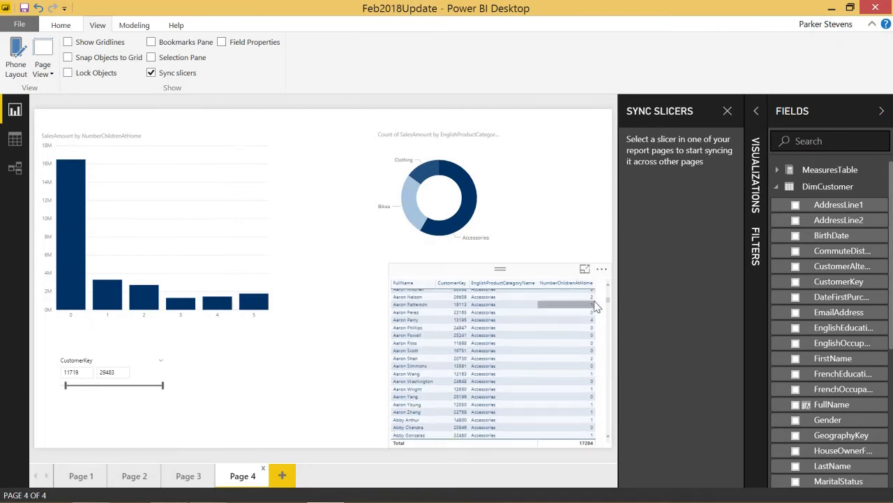
{"action": "left_click_drag", "start_coordinate": [611, 306], "coordinate": [594, 490]}
{"action": "left_click_drag", "start_coordinate": [604, 391], "coordinate": [606, 459]}
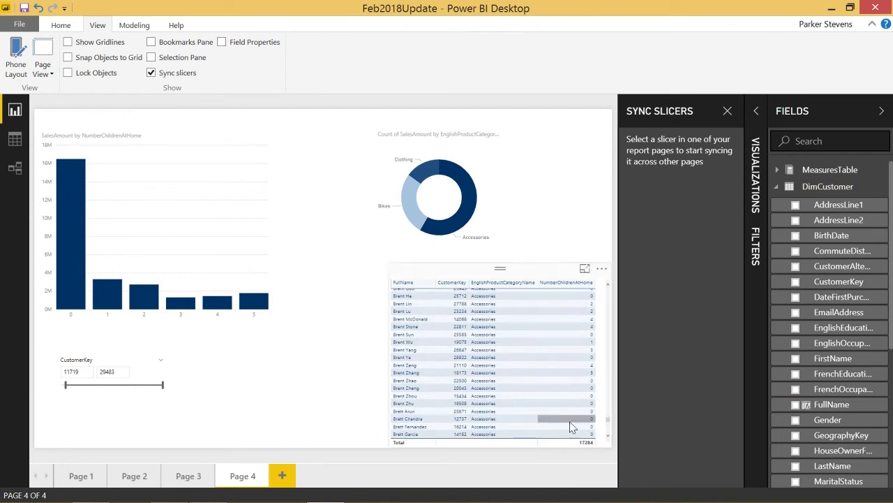
Try and clear the Clothing donut filter, then cross-filter Page 4 to 2 children at home (total 3064)
{"action": "left_click", "coordinate": [421, 172]}
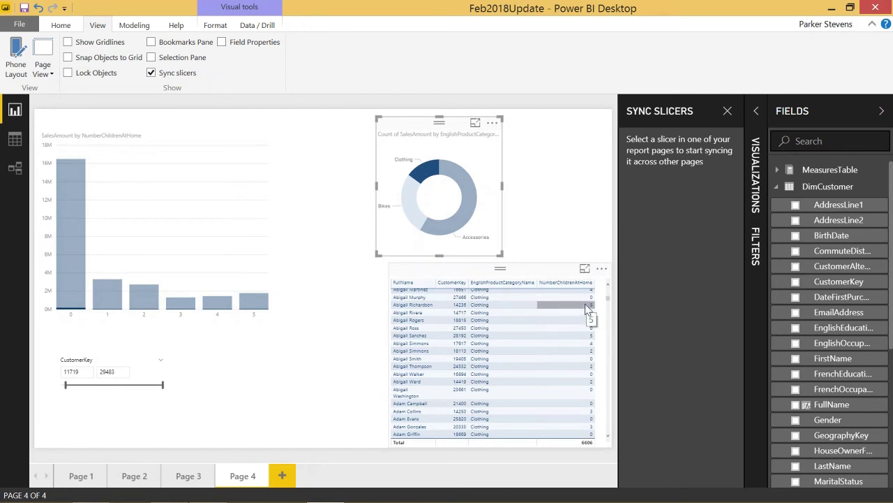
{"action": "left_click", "coordinate": [426, 177]}
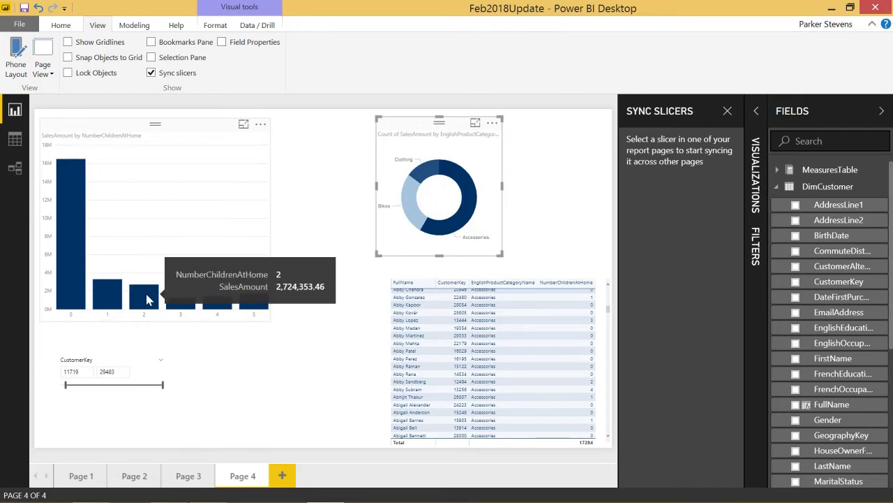
{"action": "left_click", "coordinate": [145, 298]}
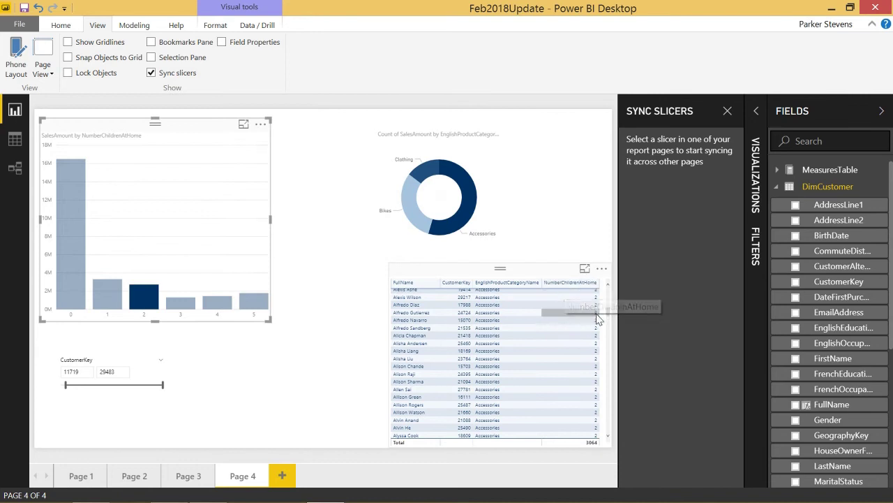
{"action": "left_click_drag", "start_coordinate": [607, 312], "coordinate": [610, 292]}
{"action": "left_click", "coordinate": [610, 261]}
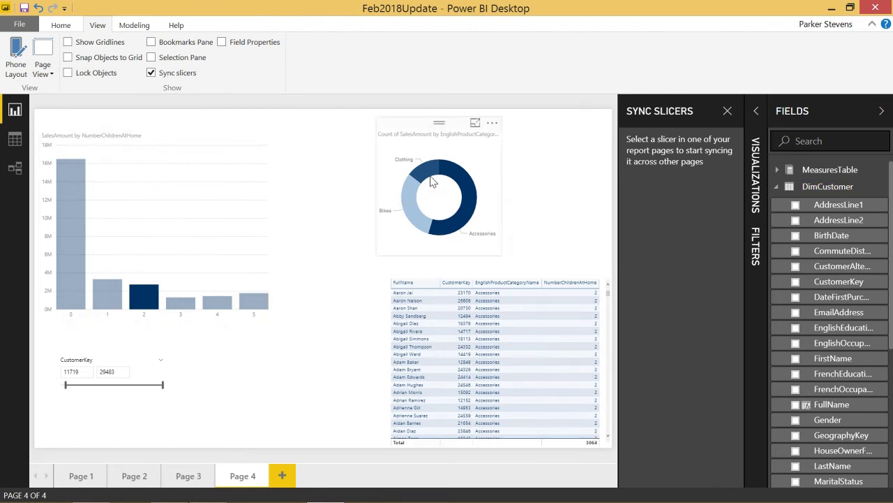
Ctrl-click the Clothing donut slice to add it to the 2-children filter, narrowing the total to 1142
{"action": "mouse_move", "coordinate": [417, 176]}
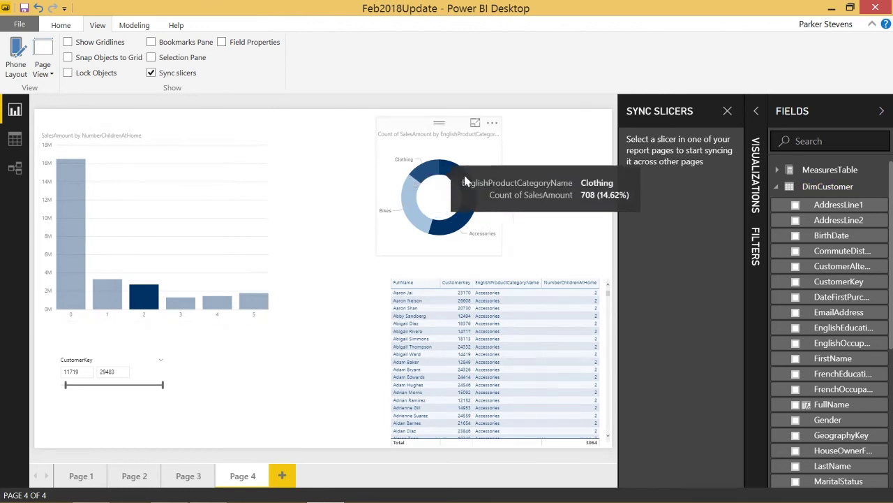
{"action": "left_click", "coordinate": [428, 173]}
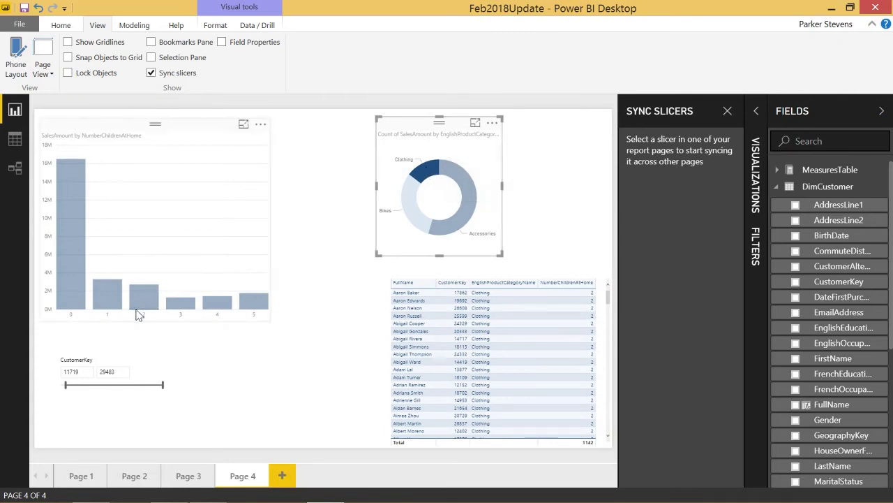
{"action": "mouse_move", "coordinate": [138, 311]}
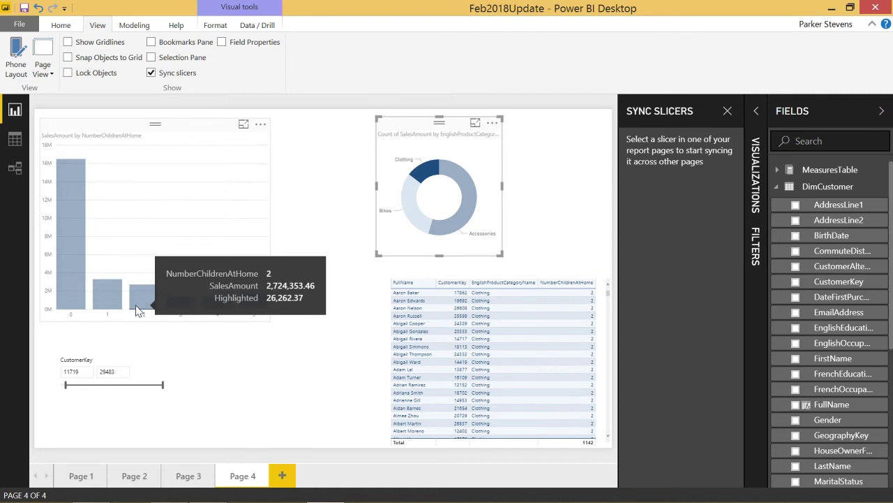
{"action": "mouse_move", "coordinate": [418, 173]}
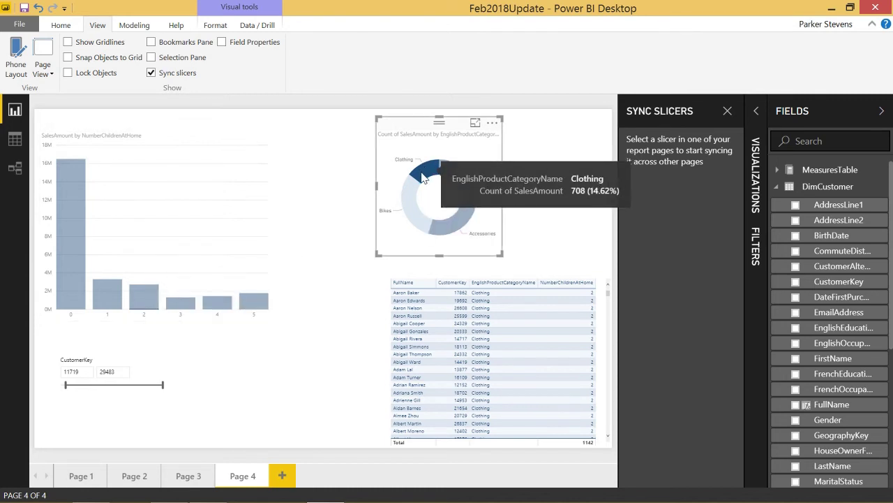
Cross-filter Page 4 to the '3' children bar plus the Bikes donut slice, totalling 1203
{"action": "left_click", "coordinate": [180, 303]}
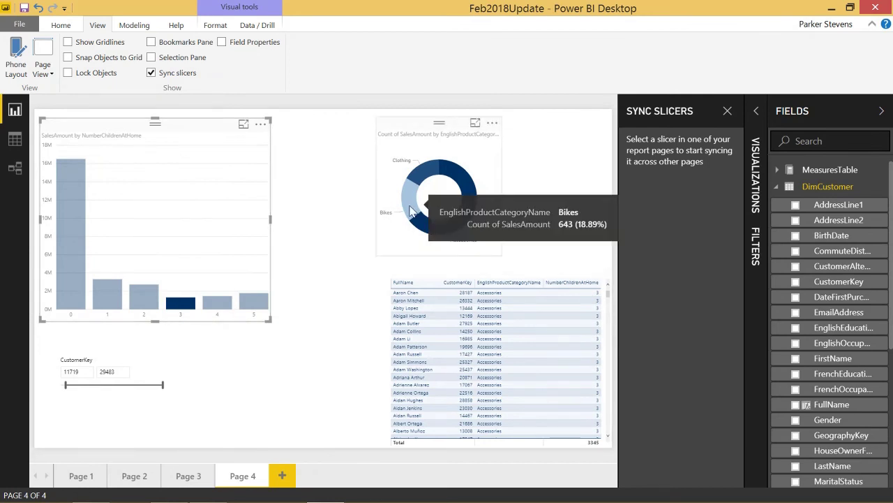
{"action": "left_click", "coordinate": [412, 211]}
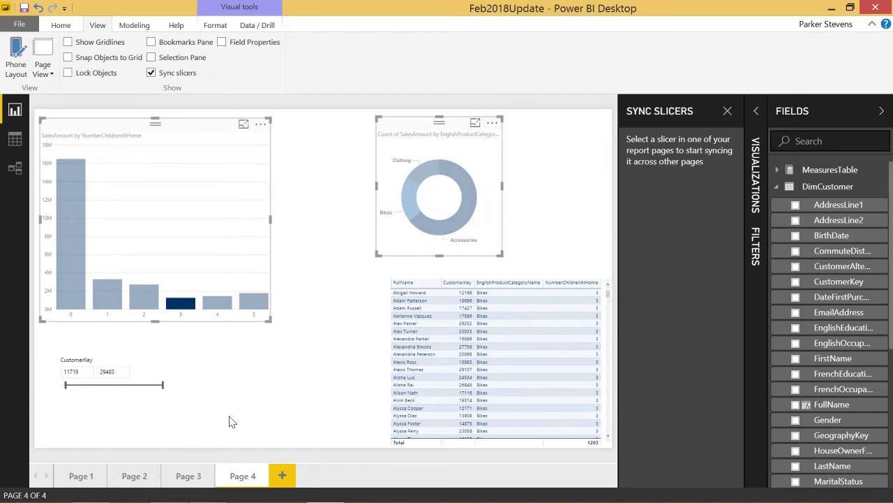
Select the CustomerKey slicer and confirm its field's data type is Whole Number
{"action": "left_click", "coordinate": [128, 355]}
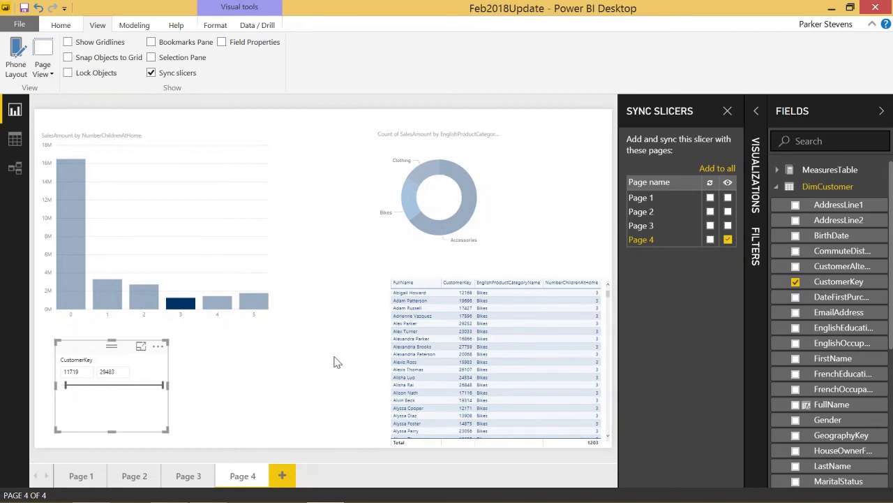
{"action": "left_click", "coordinate": [839, 281]}
{"action": "left_click", "coordinate": [134, 25]}
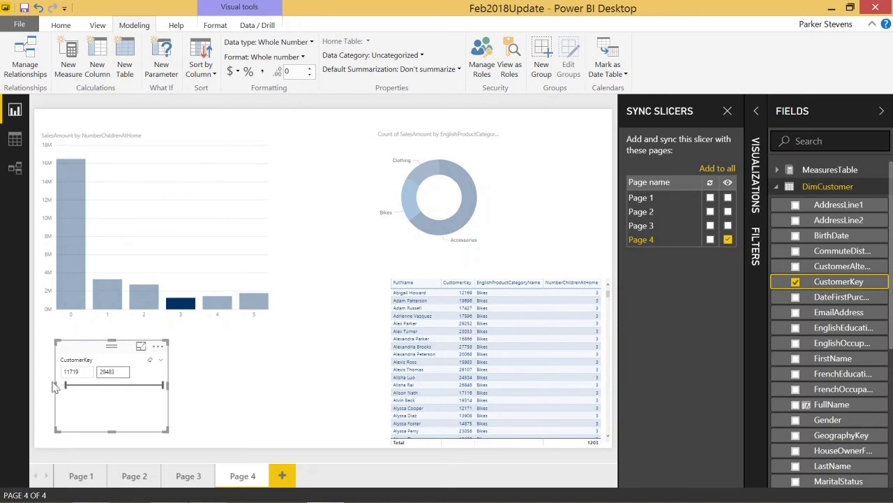
Raise the CustomerKey range start to 15032 (table total 834) and close the Sync Slicers pane
{"action": "left_click_drag", "start_coordinate": [65, 385], "coordinate": [84, 386]}
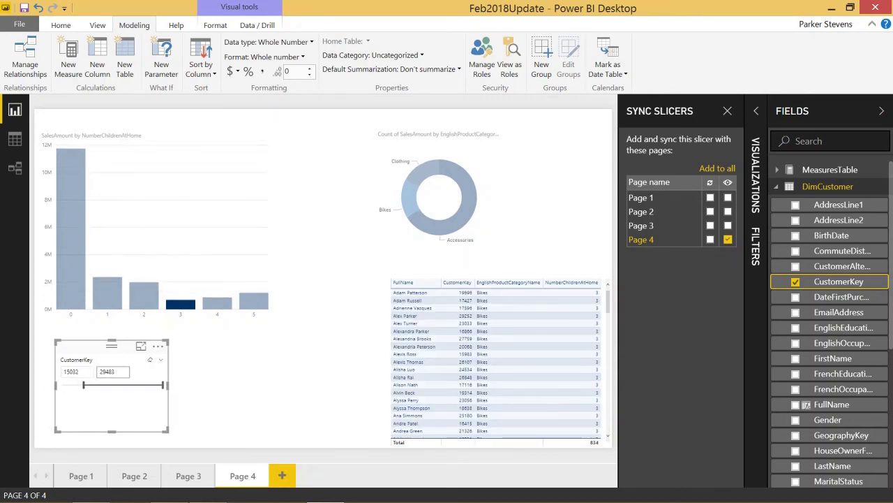
{"action": "left_click", "coordinate": [113, 371]}
{"action": "left_click", "coordinate": [755, 112]}
{"action": "left_click", "coordinate": [624, 111]}
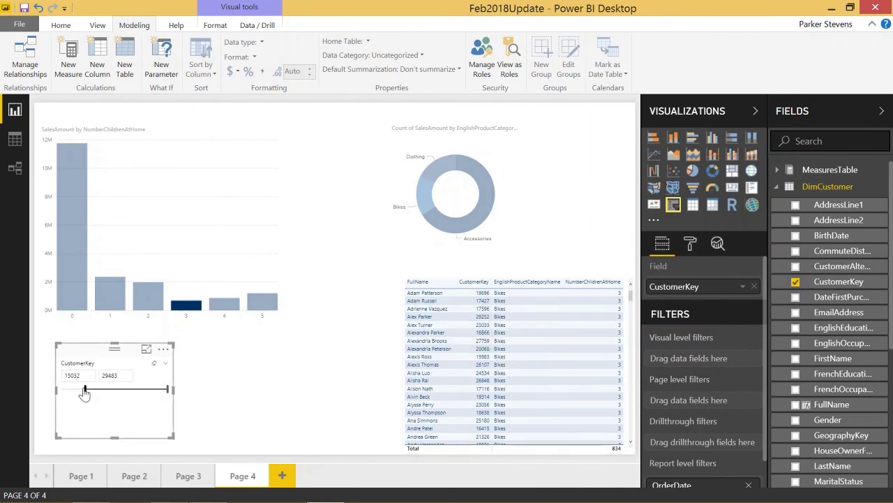
Move the CustomerKey slicer handles to 19689 and 20660, leaving a table total of 54
{"action": "left_click_drag", "start_coordinate": [84, 390], "coordinate": [112, 390]}
{"action": "left_click_drag", "start_coordinate": [167, 389], "coordinate": [116, 391]}
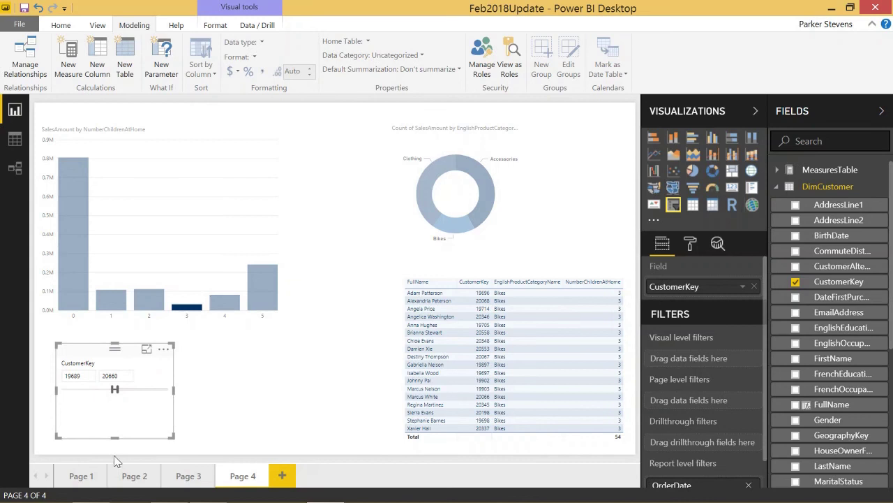
Return to Page 1, showing 601.52K sales for 1/16/2012 to 6/7/2013
{"action": "left_click", "coordinate": [75, 476]}
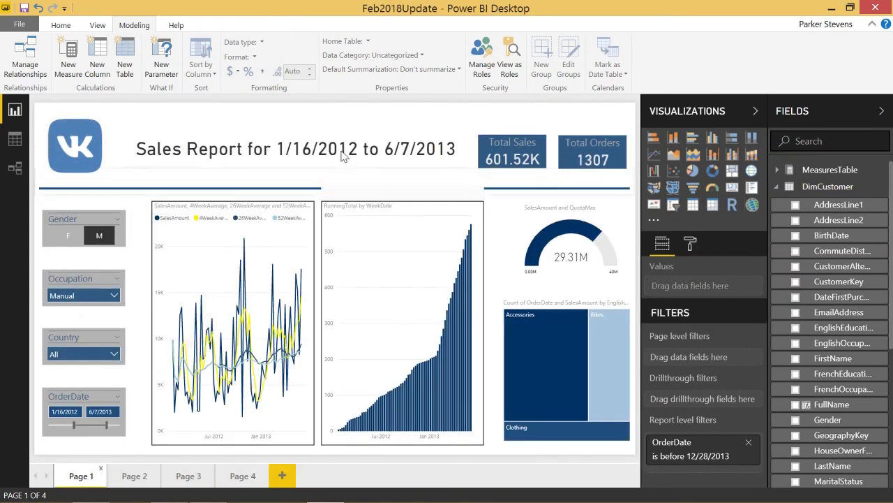